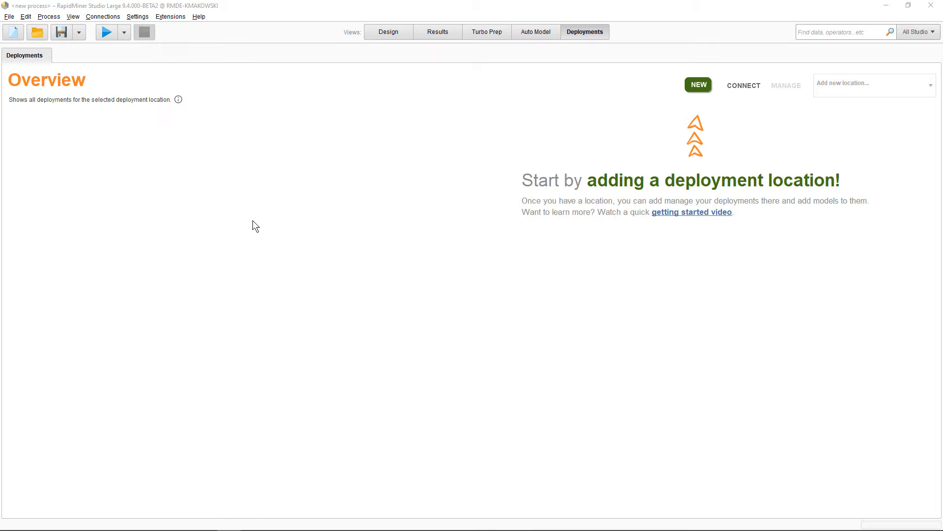
key("F8")
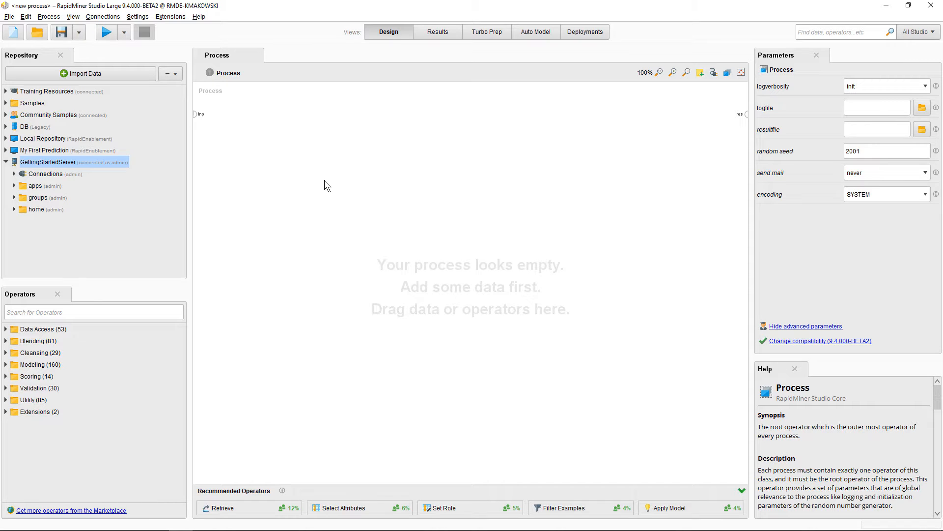
left_click(602, 34)
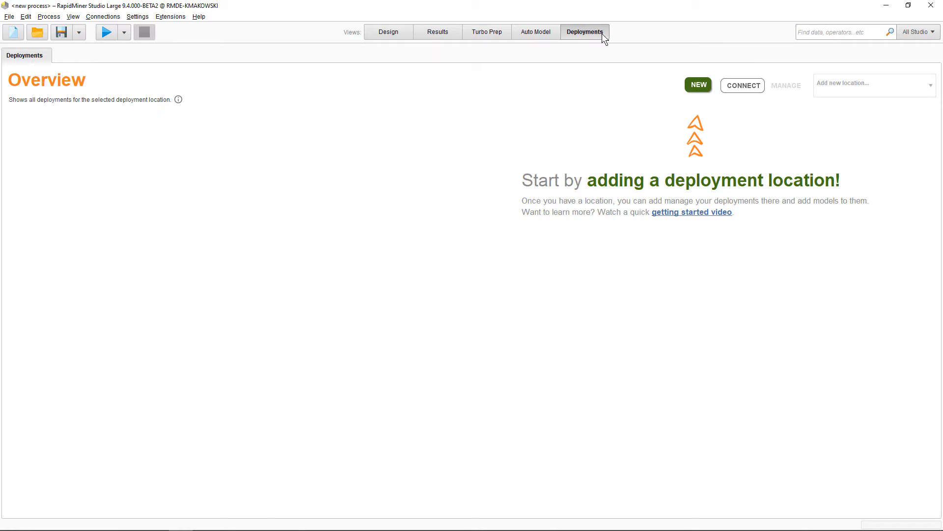
left_click(689, 87)
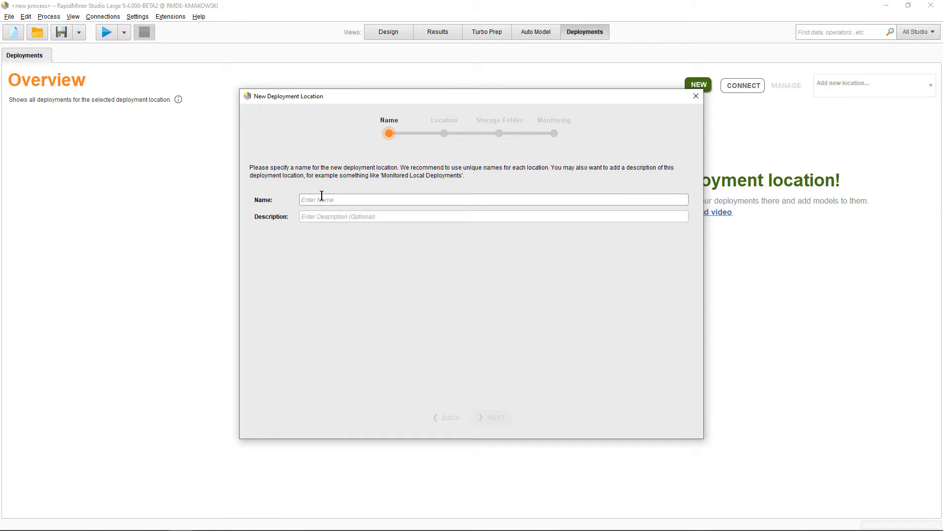
type("My Location")
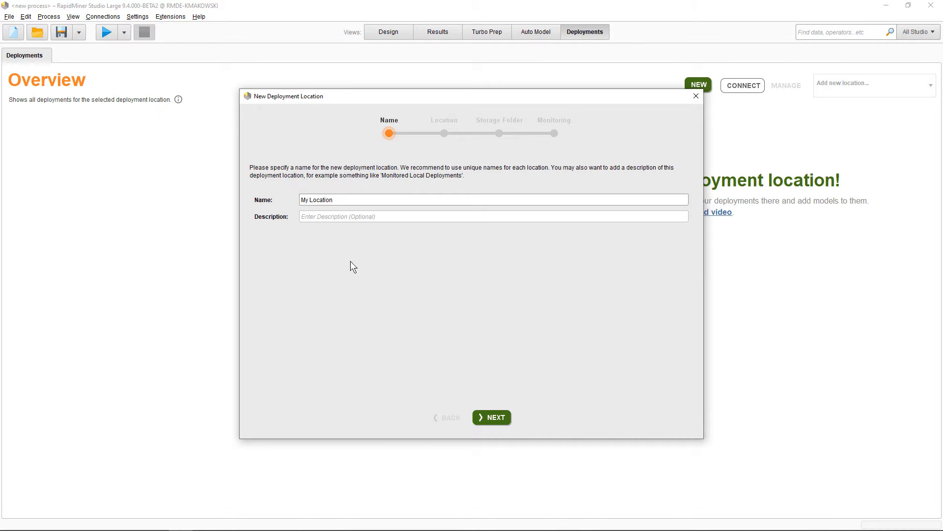
left_click(500, 414)
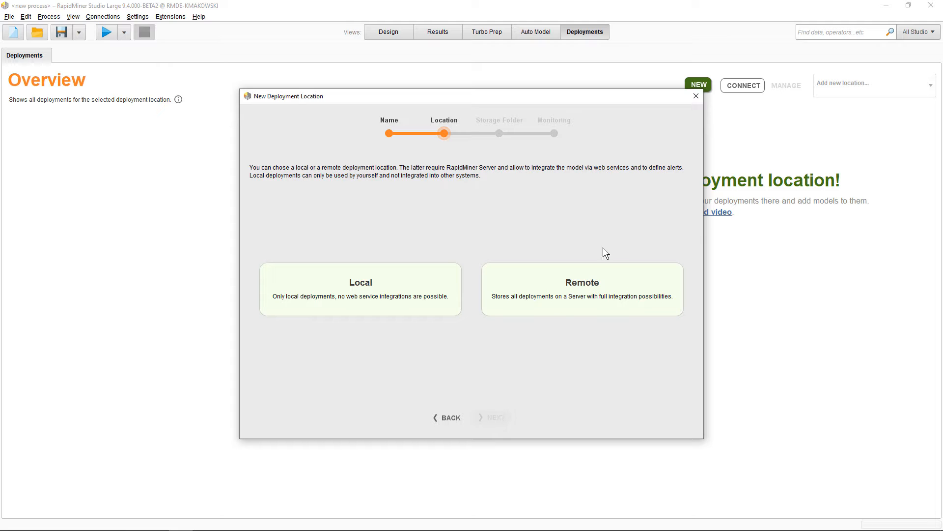
left_click(697, 97)
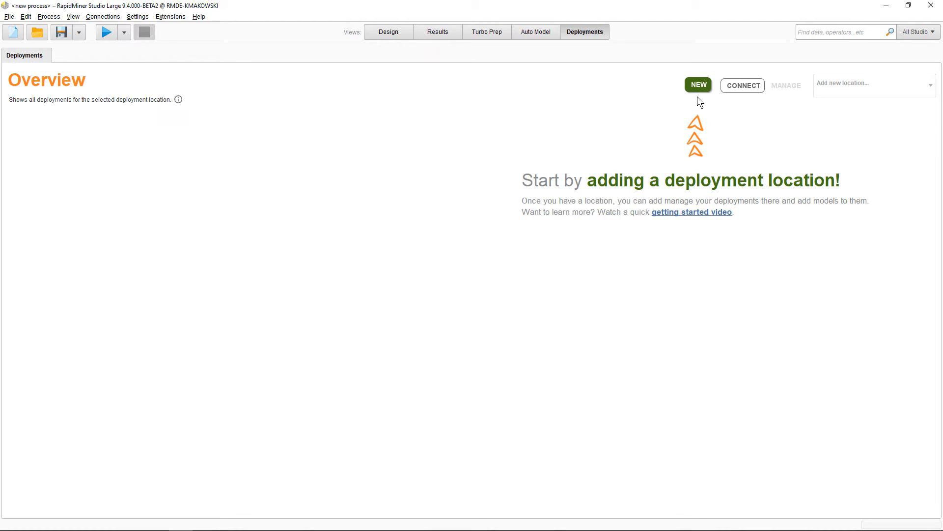
Step: Connect to the existing deployment location stored in the REMOTE Deployment Location folder under GettingStartedServer/home/admin
left_click(735, 90)
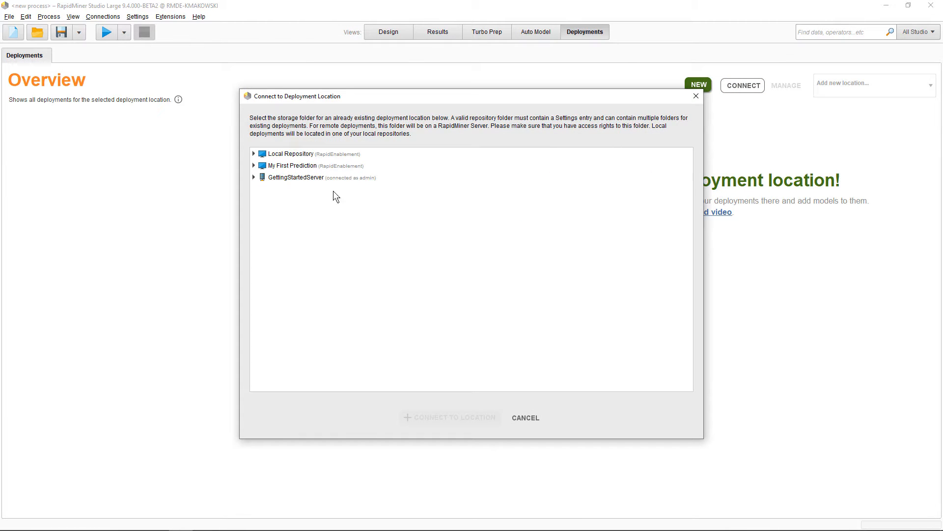
left_click(254, 178)
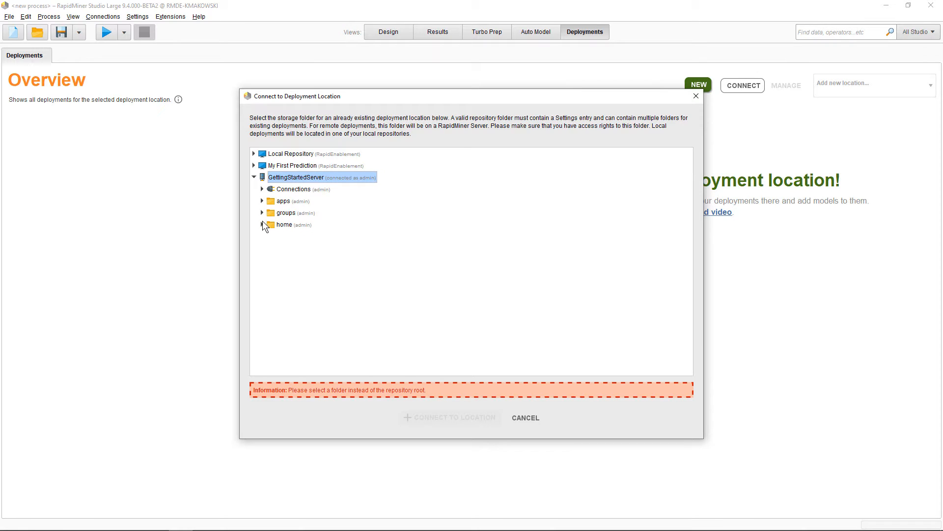
left_click(263, 225)
left_click(270, 237)
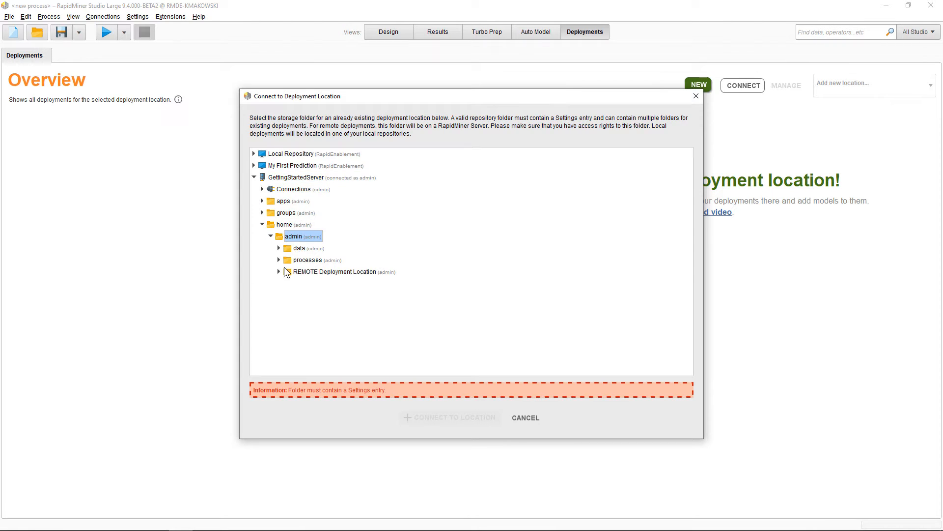
left_click(307, 272)
left_click(455, 417)
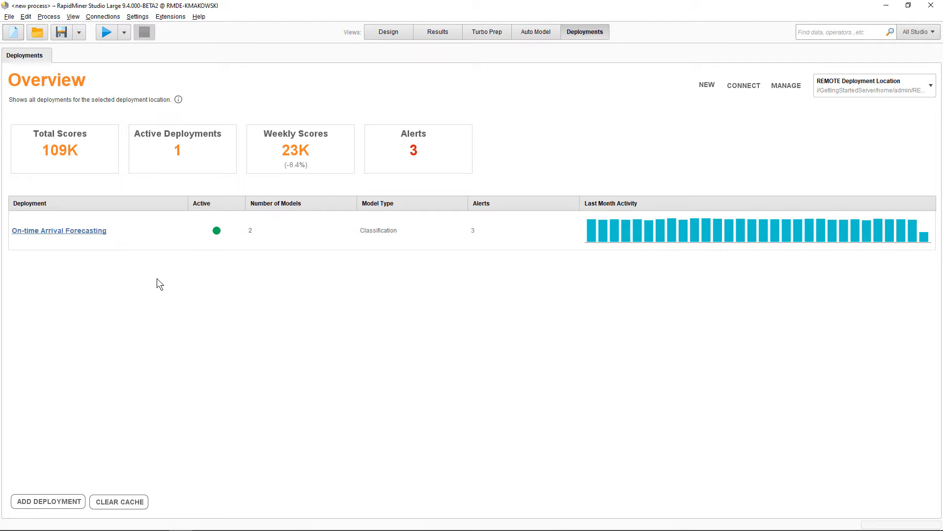
Step: Open the On-time Arrival Forecasting deployment and examine its dashboard, its models with the Logistic Regression model's available actions, and its alerts
left_click(94, 231)
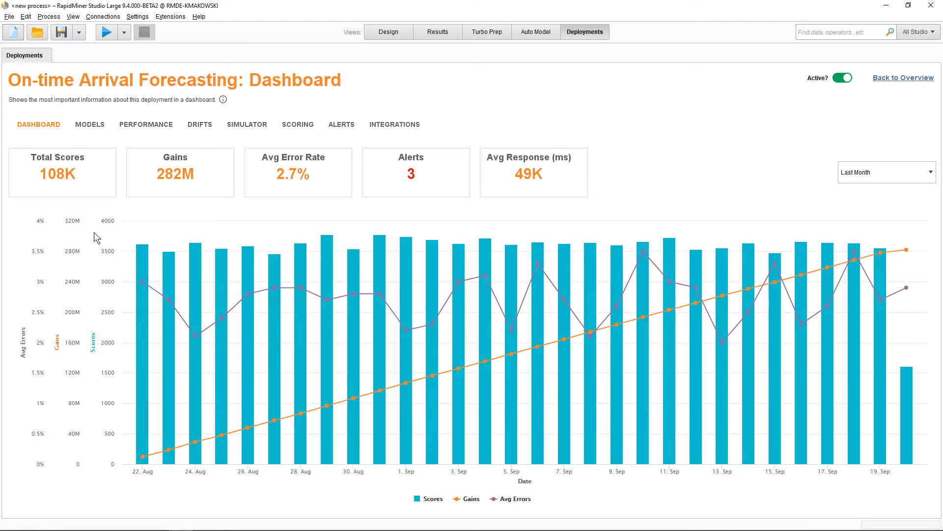
left_click(95, 125)
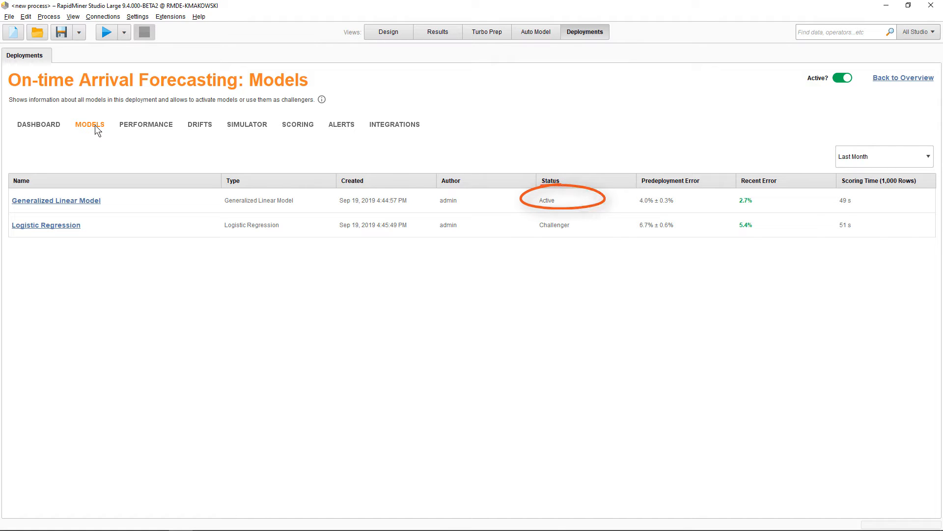
right_click(187, 226)
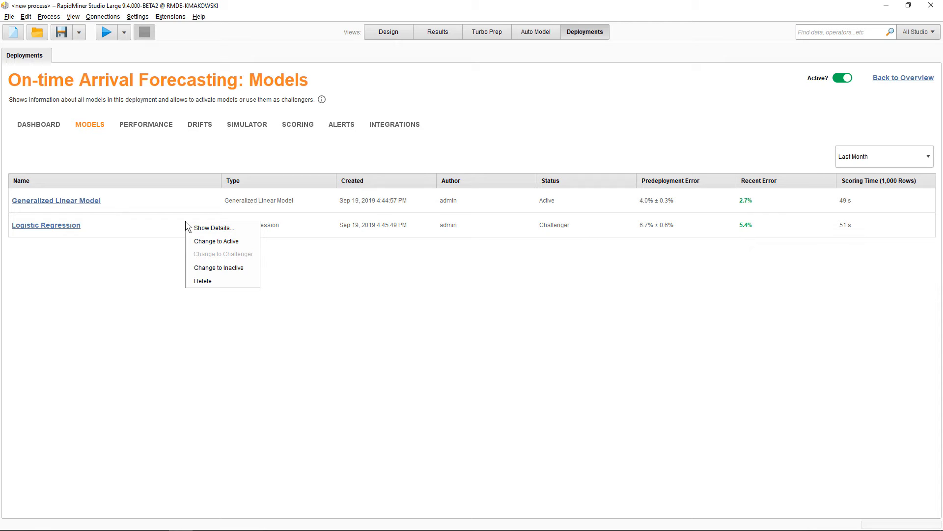
left_click(184, 221)
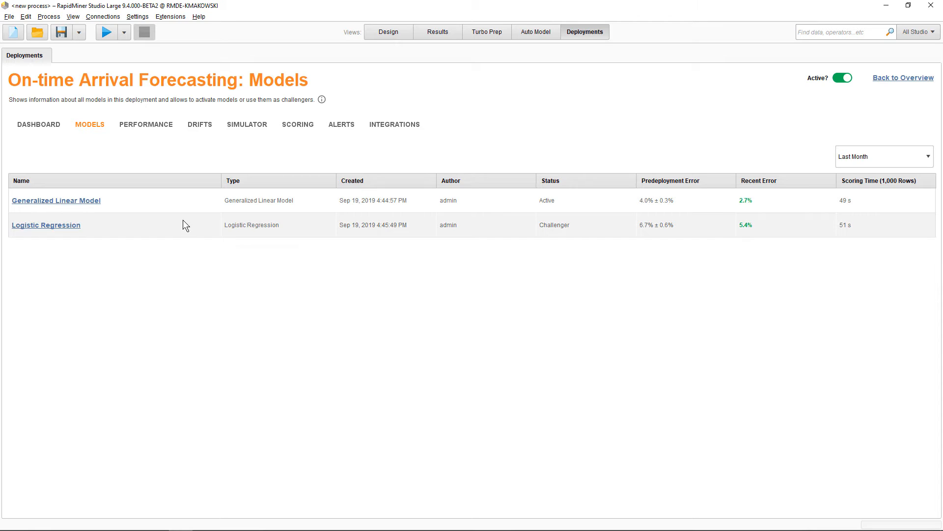
left_click(346, 127)
left_click(71, 179)
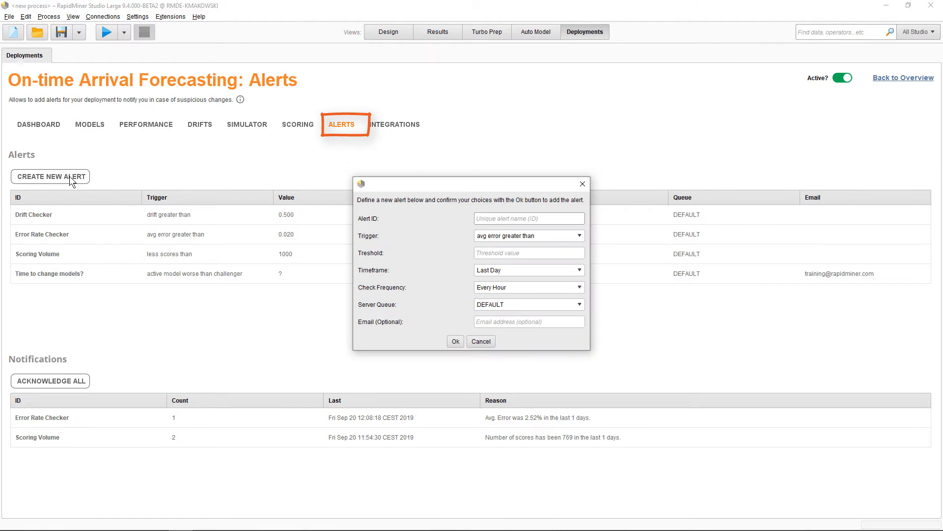
left_click(491, 236)
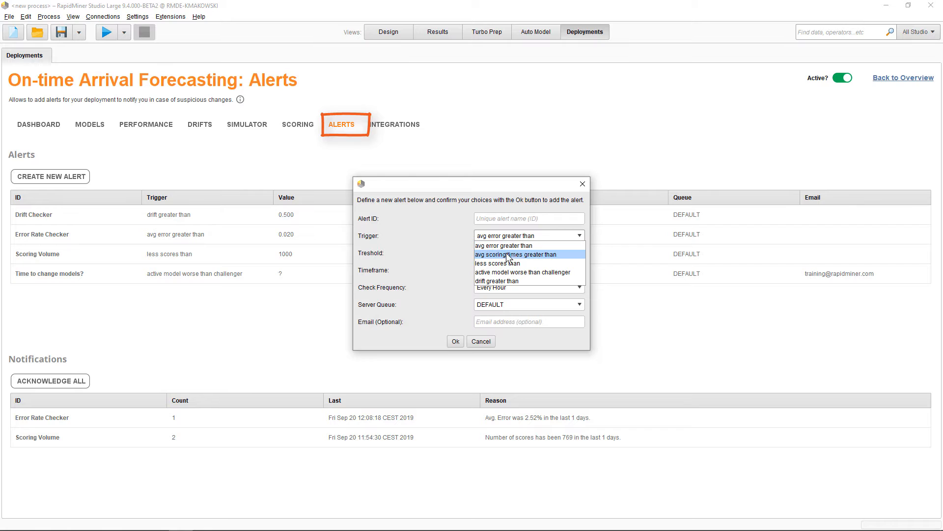
left_click(530, 271)
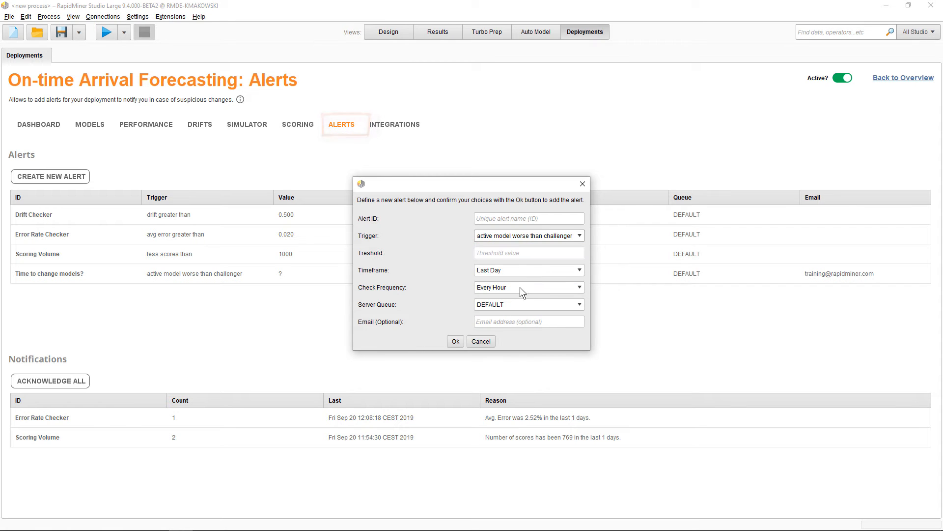
left_click(486, 341)
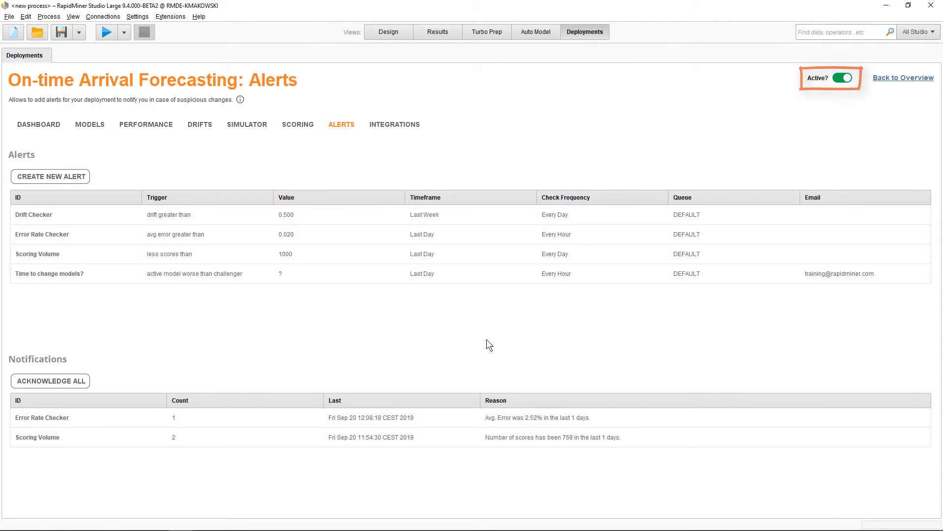
Step: Test the On-time Arrival Forecasting deployment's scoring web service with the default input values
left_click(393, 126)
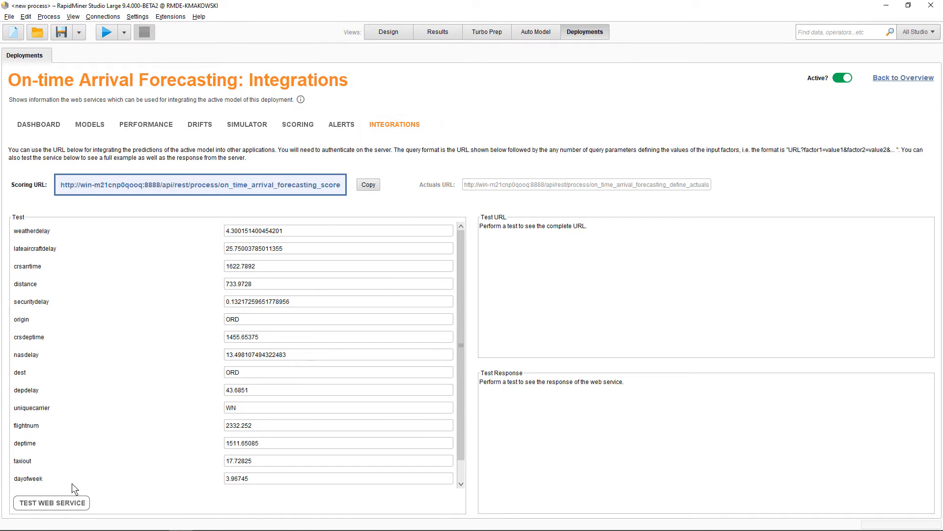
left_click(58, 504)
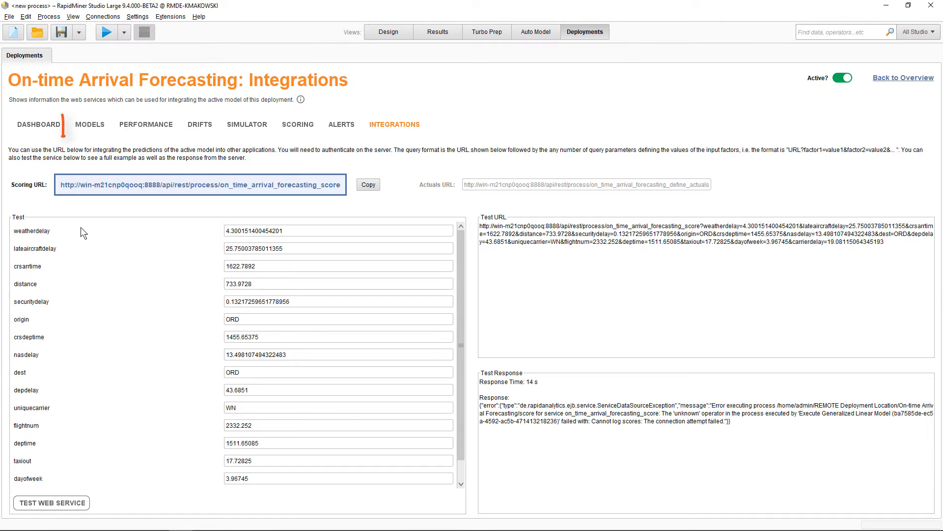
Step: Examine the Generalized Linear Model's details, including its input data, generating process, performance, missing value processing and feature set tradeoffs
left_click(88, 128)
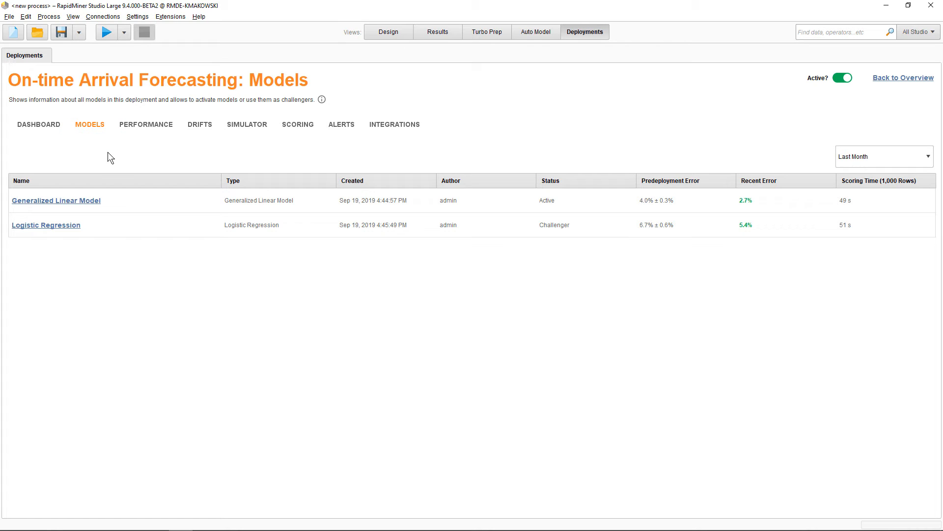
left_click(135, 200)
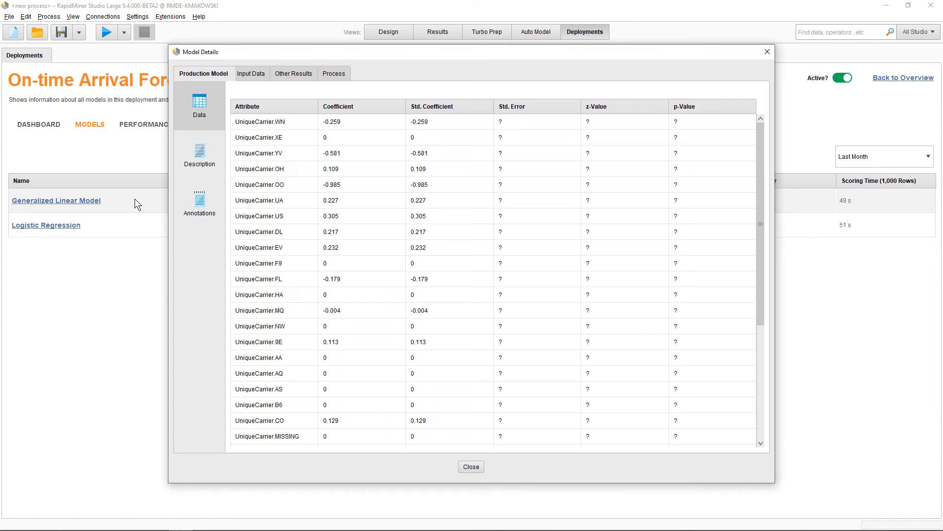
left_click(249, 75)
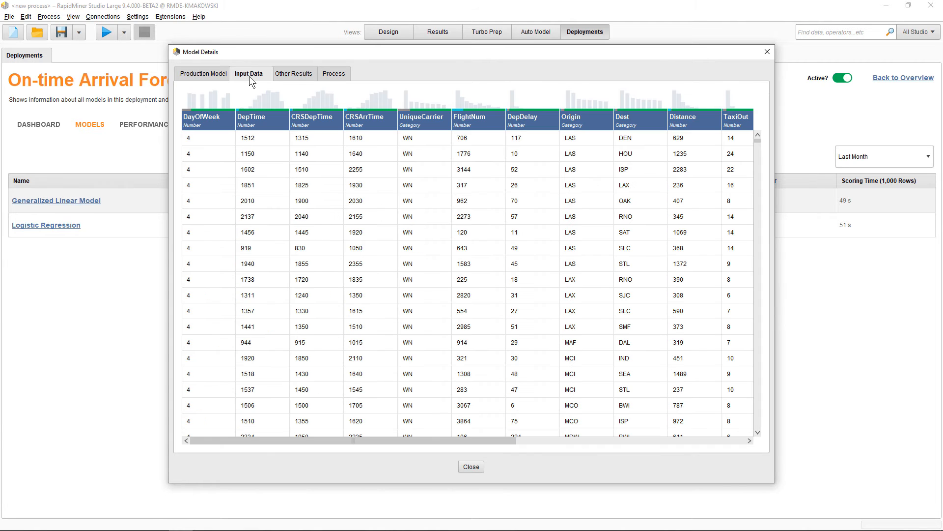
left_click(328, 76)
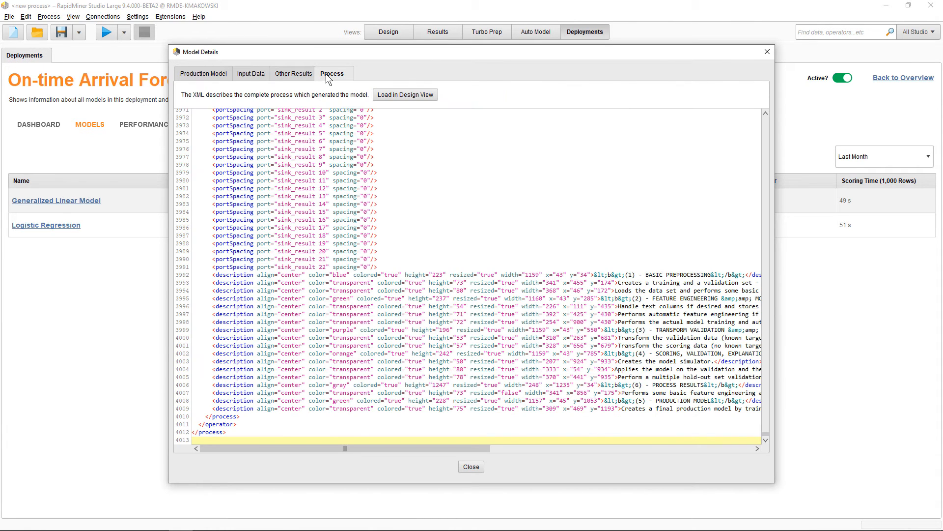
left_click(291, 77)
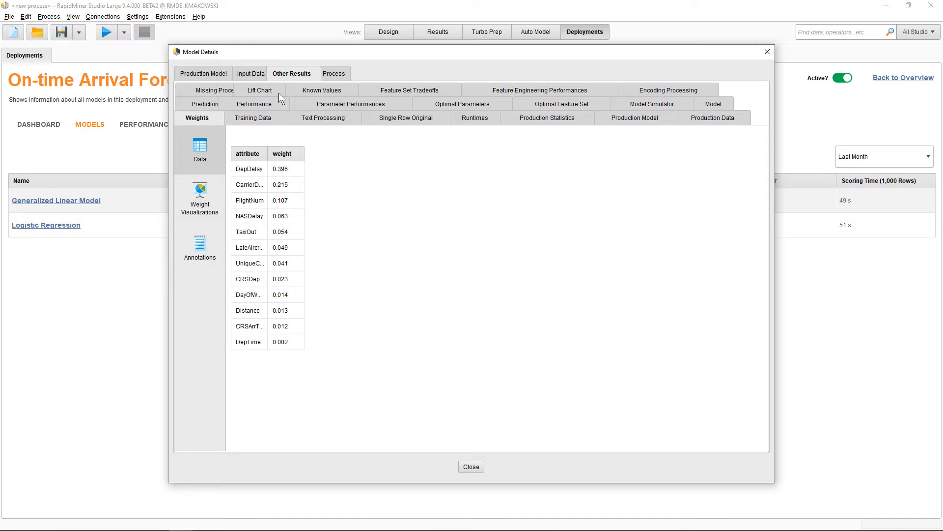
left_click(251, 119)
left_click(252, 105)
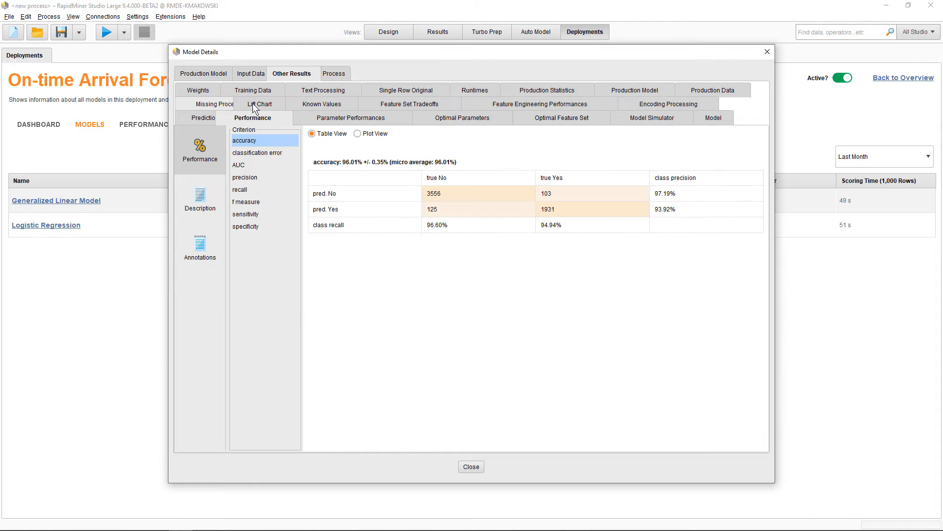
left_click(252, 104)
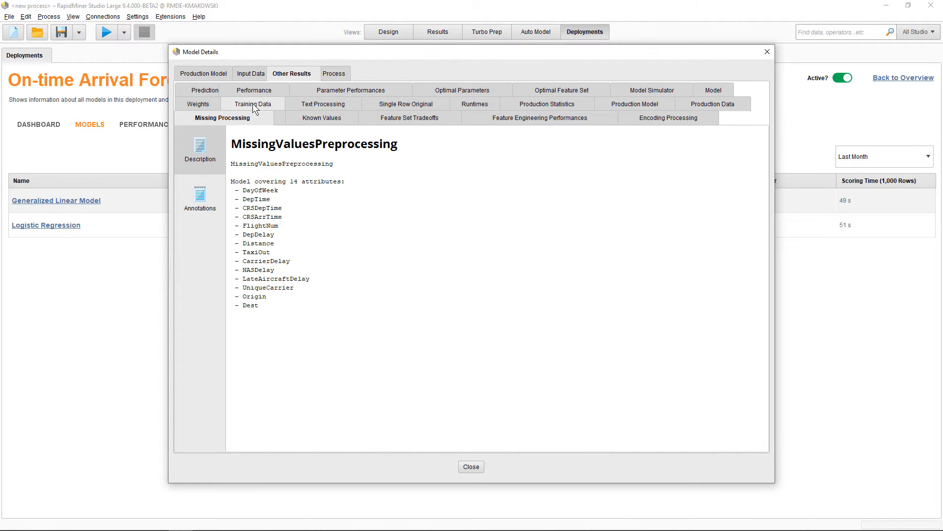
left_click(397, 119)
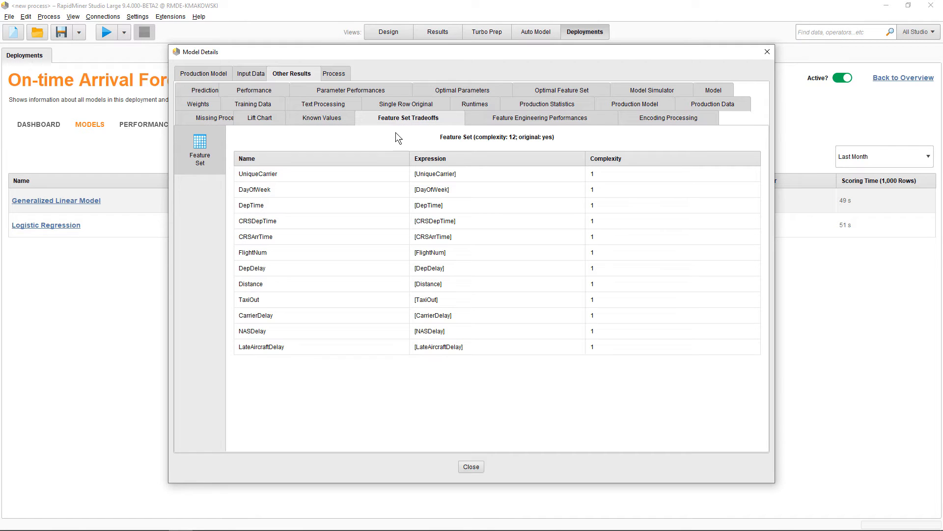
left_click(471, 466)
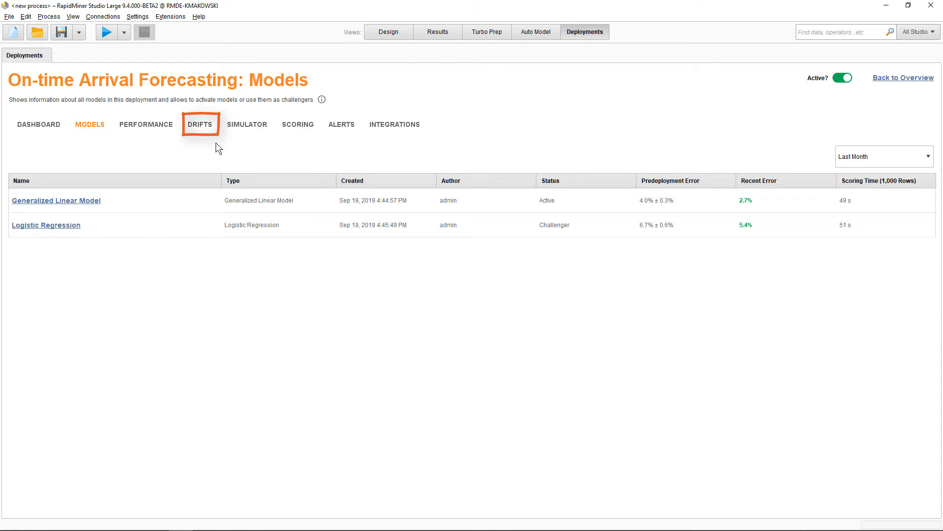
Step: Examine the drift of the input factors and compare the training and scoring distributions for LateAircraftDelay
left_click(201, 127)
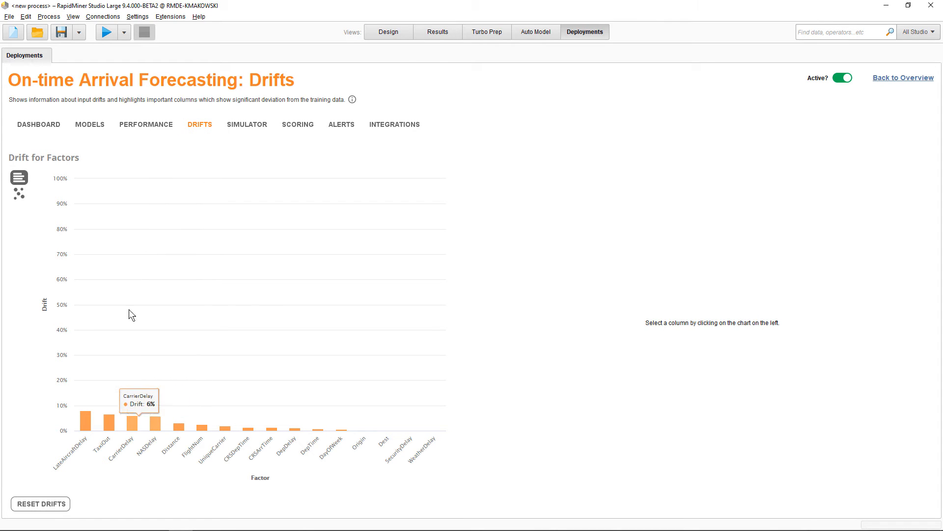
left_click(84, 424)
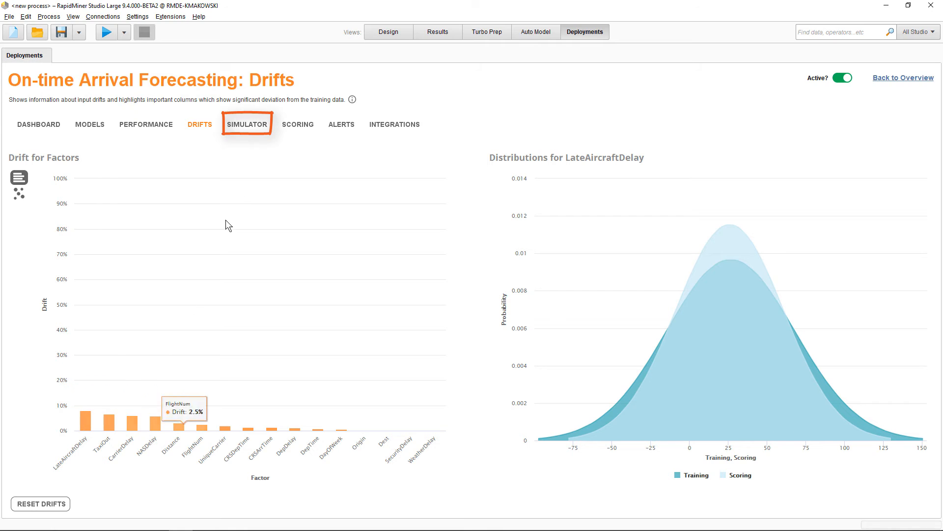
Step: Simulate the active model's prediction with DepDelay lowered to 6
left_click(251, 129)
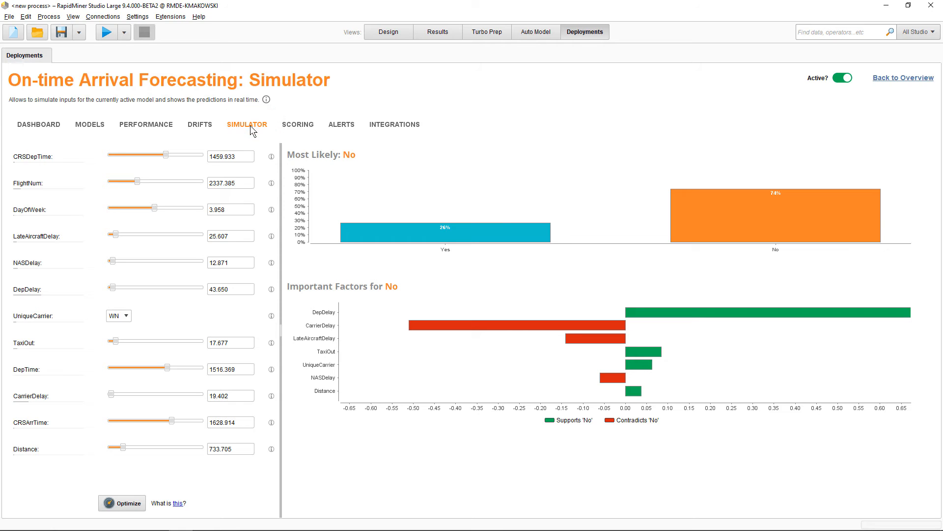
left_click_drag(114, 287, 89, 291)
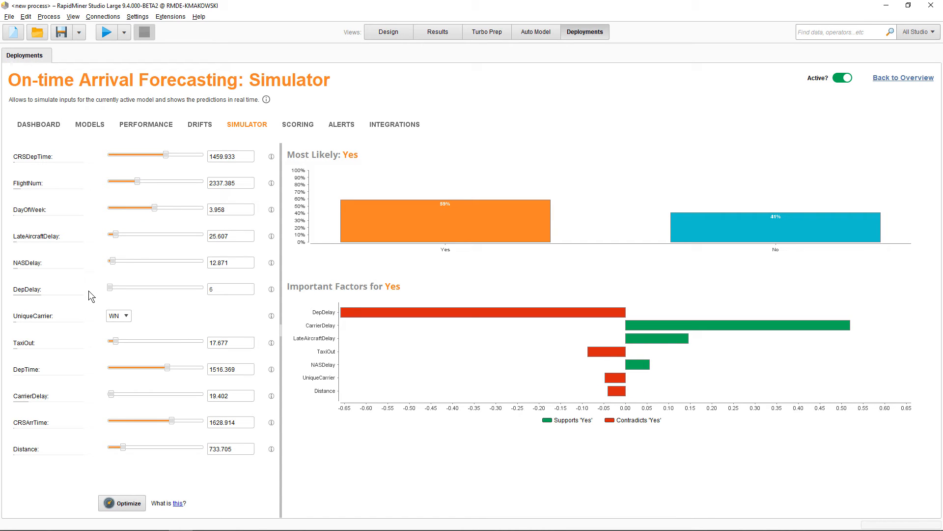
Step: Review the input optimization's target class, confidence direction and constraint settings, and leave without running it
left_click(127, 497)
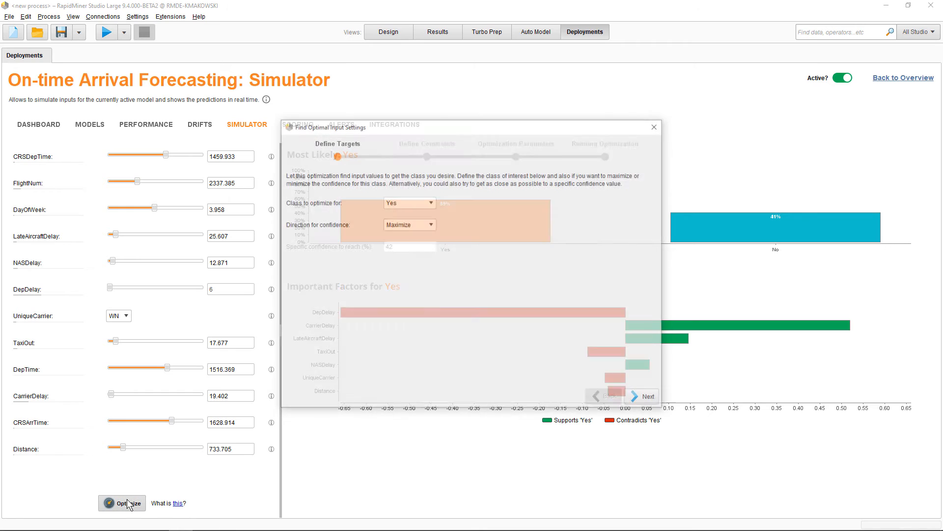
left_click(644, 398)
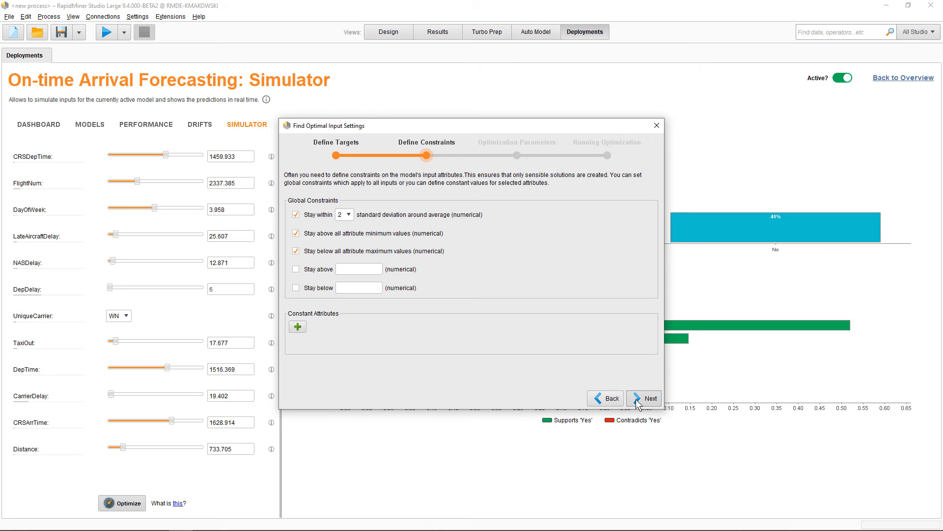
left_click(657, 125)
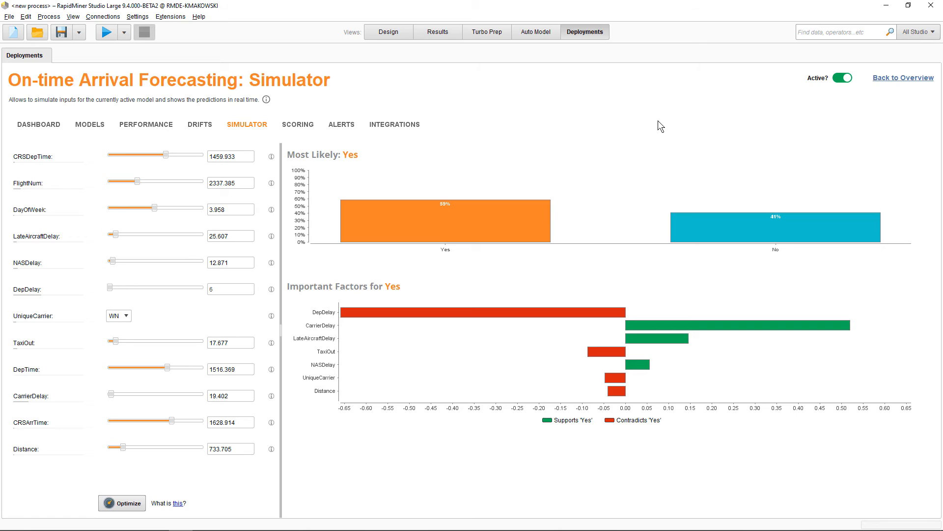
Step: View the deployment's scoring page, and examine its dashboard with the available time range options, keeping Last Month
left_click(305, 125)
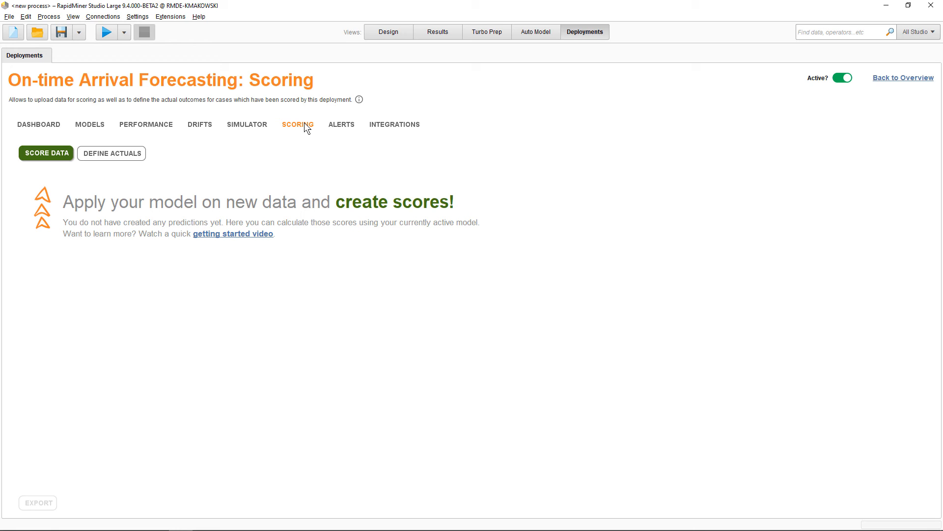
left_click(52, 125)
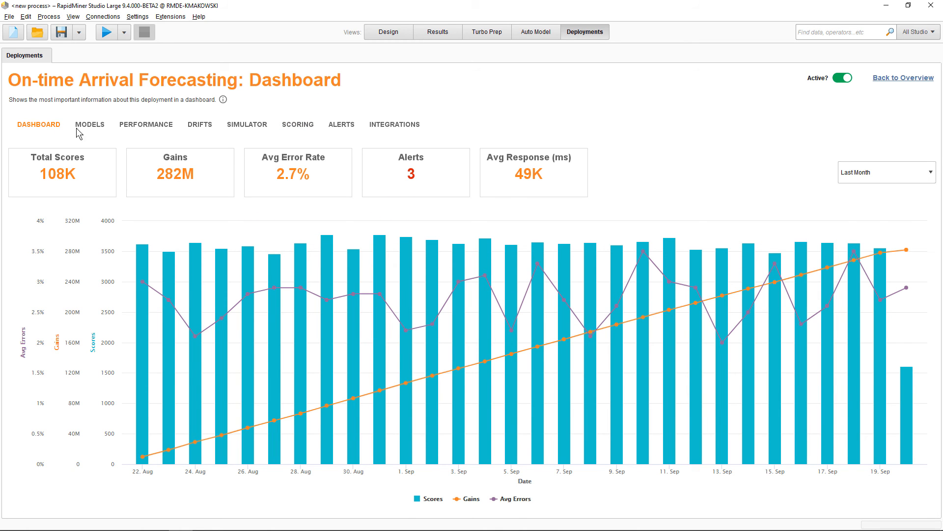
left_click(852, 175)
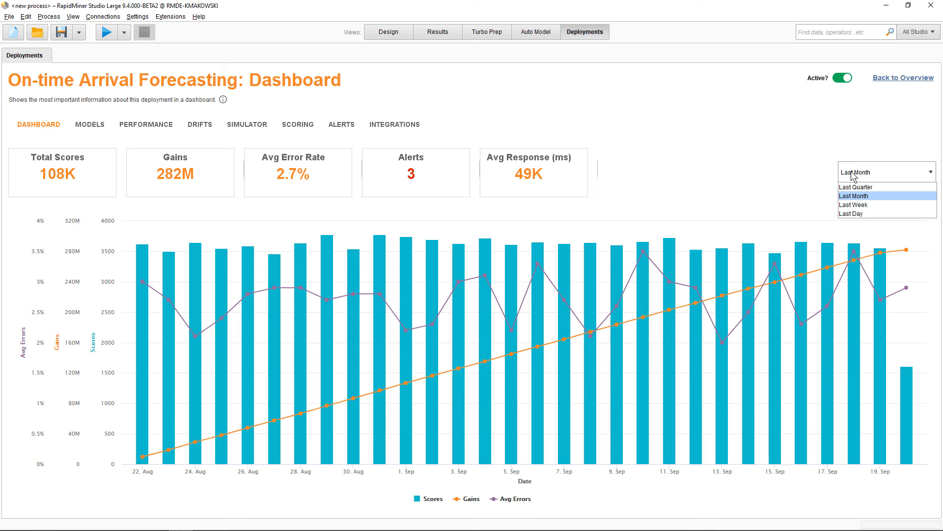
left_click(852, 176)
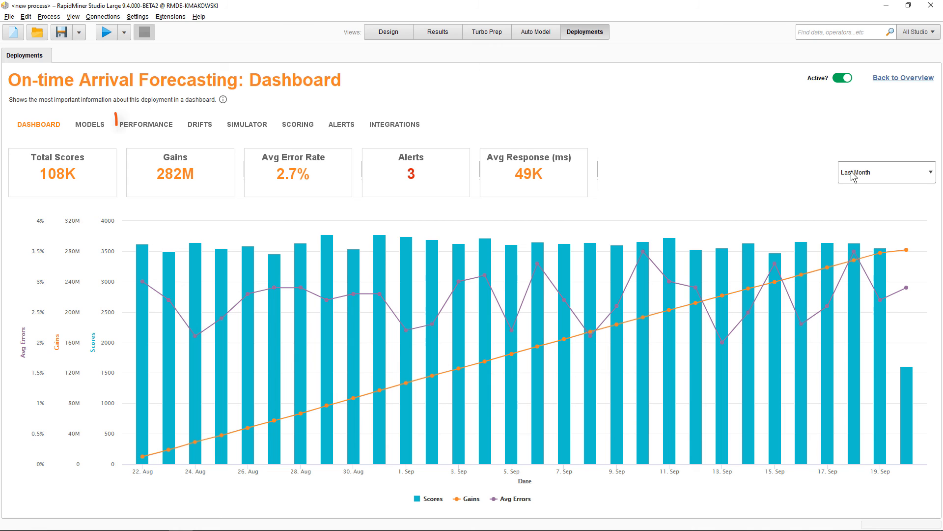
Step: Examine the deployment's model performance, temporarily hiding the Generalized Linear Model series in the Scores chart and showing it again
left_click(143, 126)
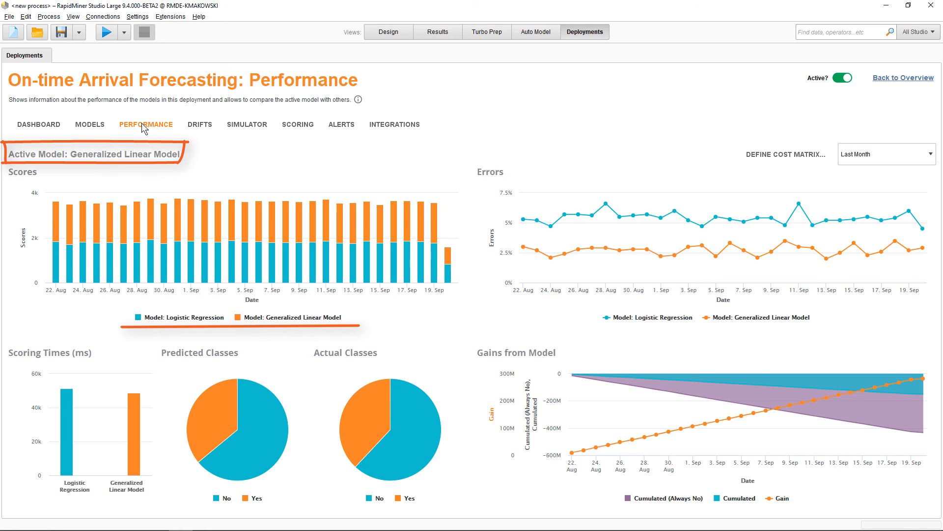
left_click(281, 320)
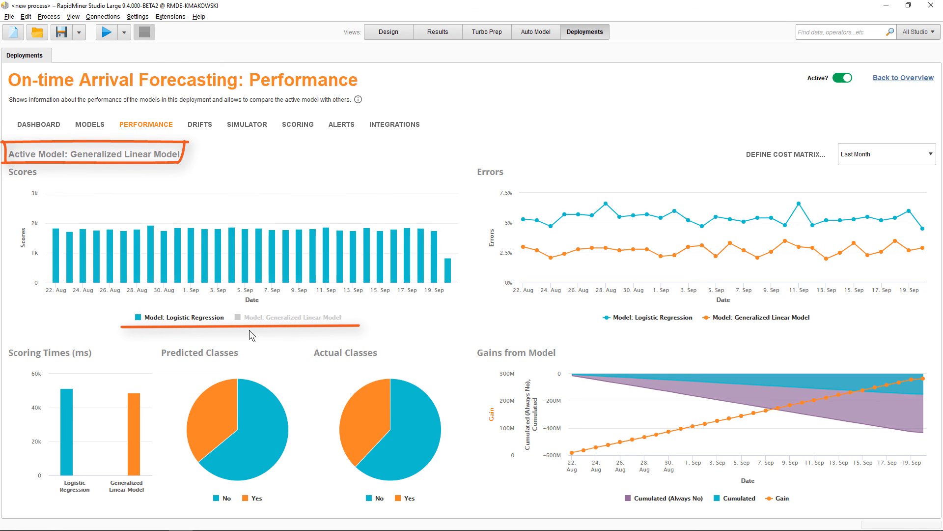
left_click(249, 330)
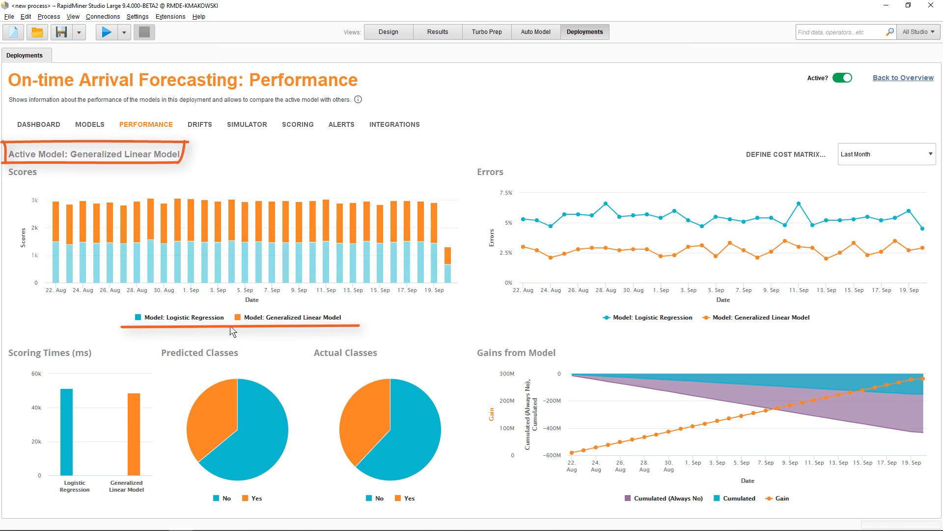